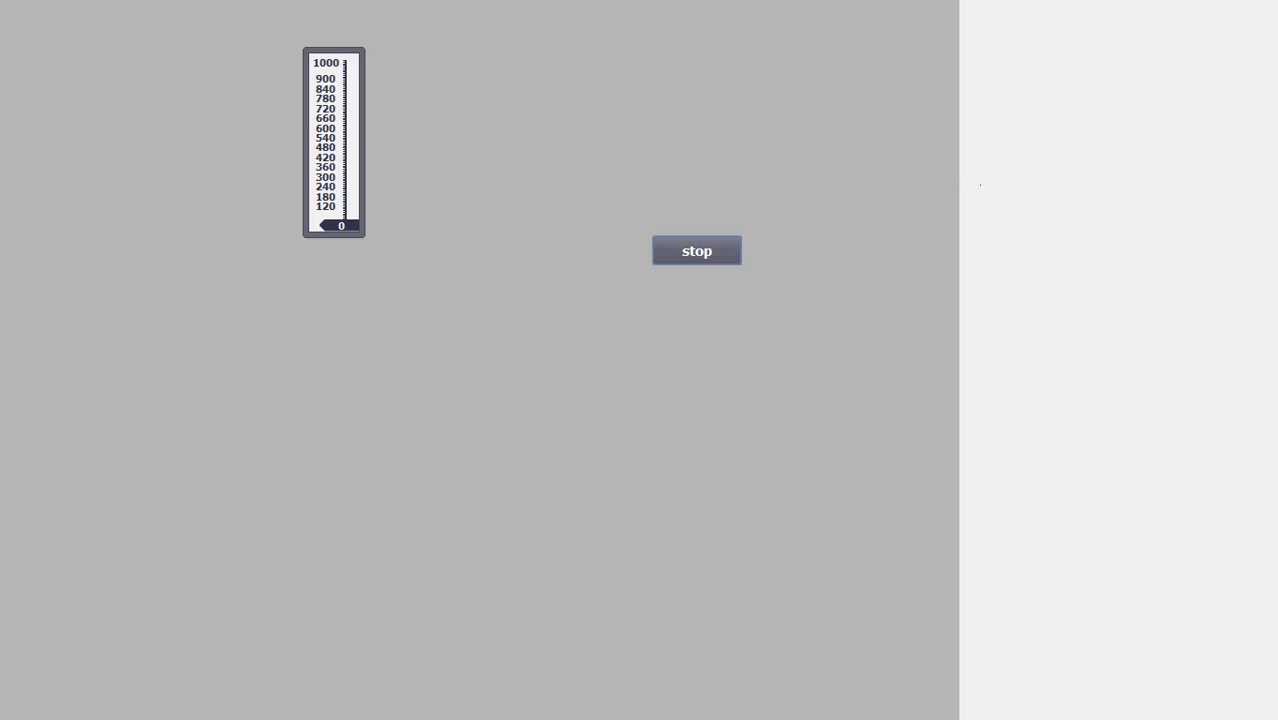
Exit the running HMI view and open the Runtime settings of HMI_RT_1
left_click(697, 251)
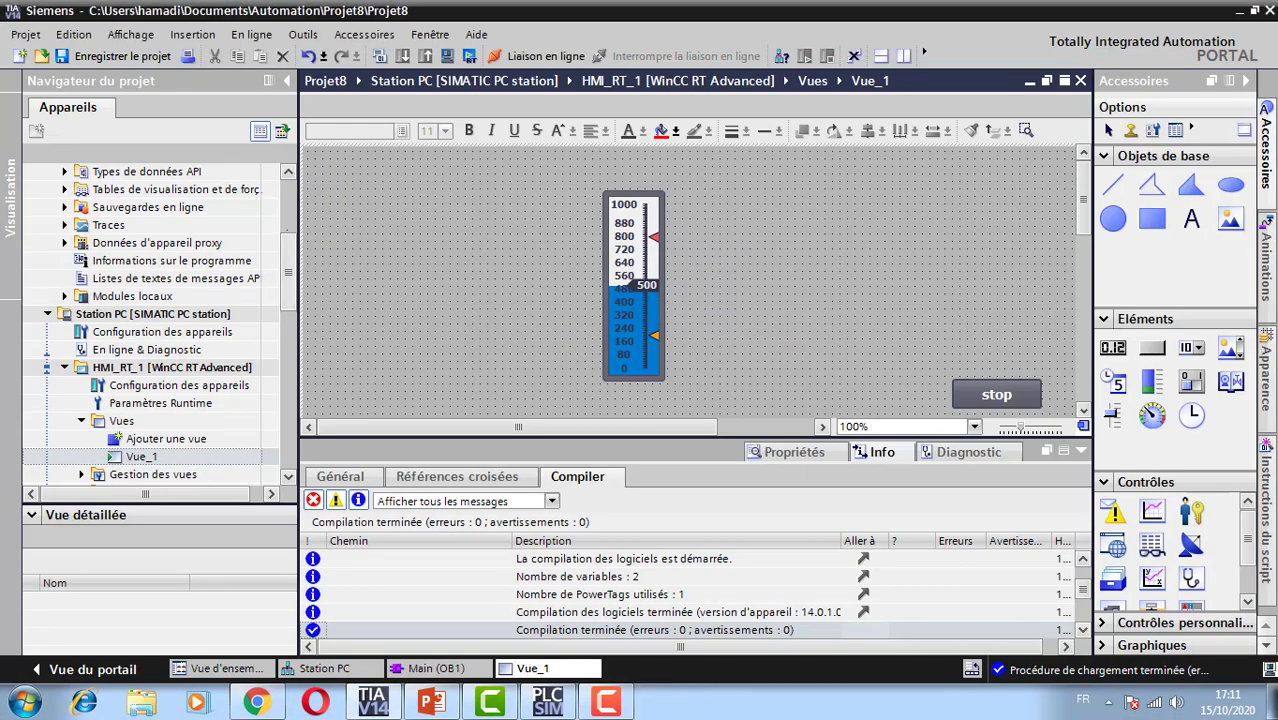
scroll(160, 326, "up", 3)
scroll(160, 320, "down", 3)
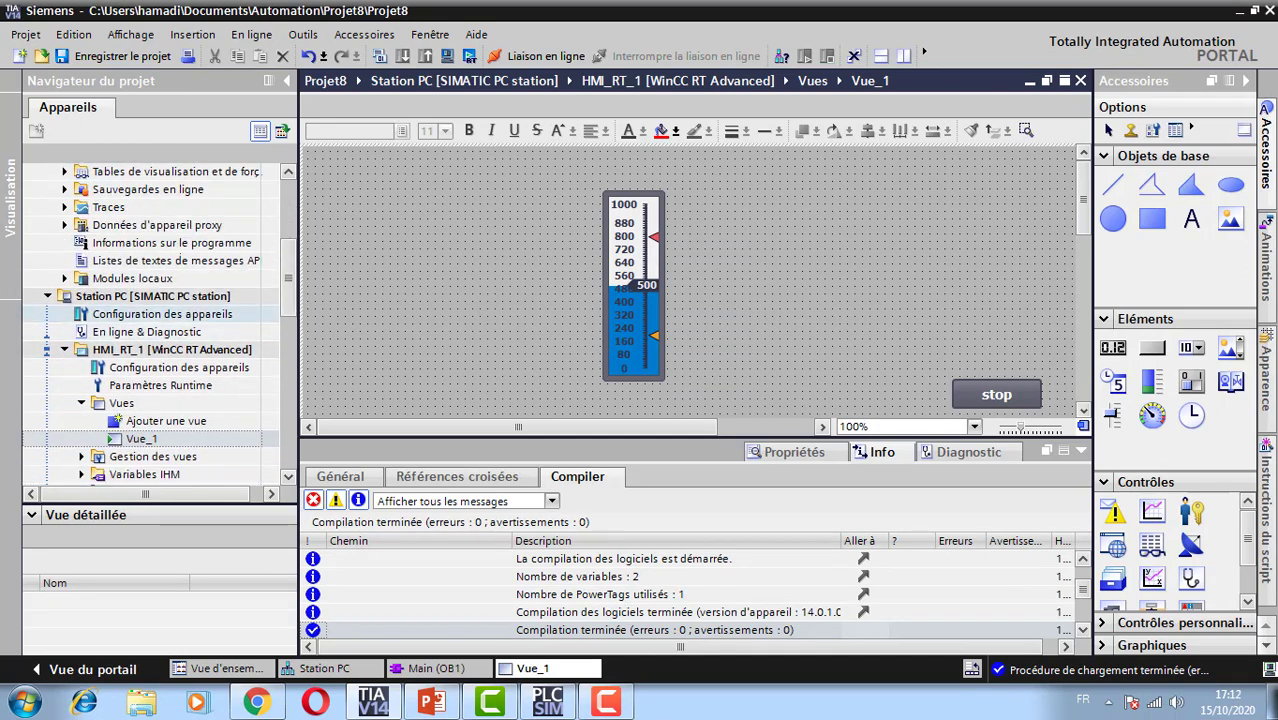
left_click(160, 385)
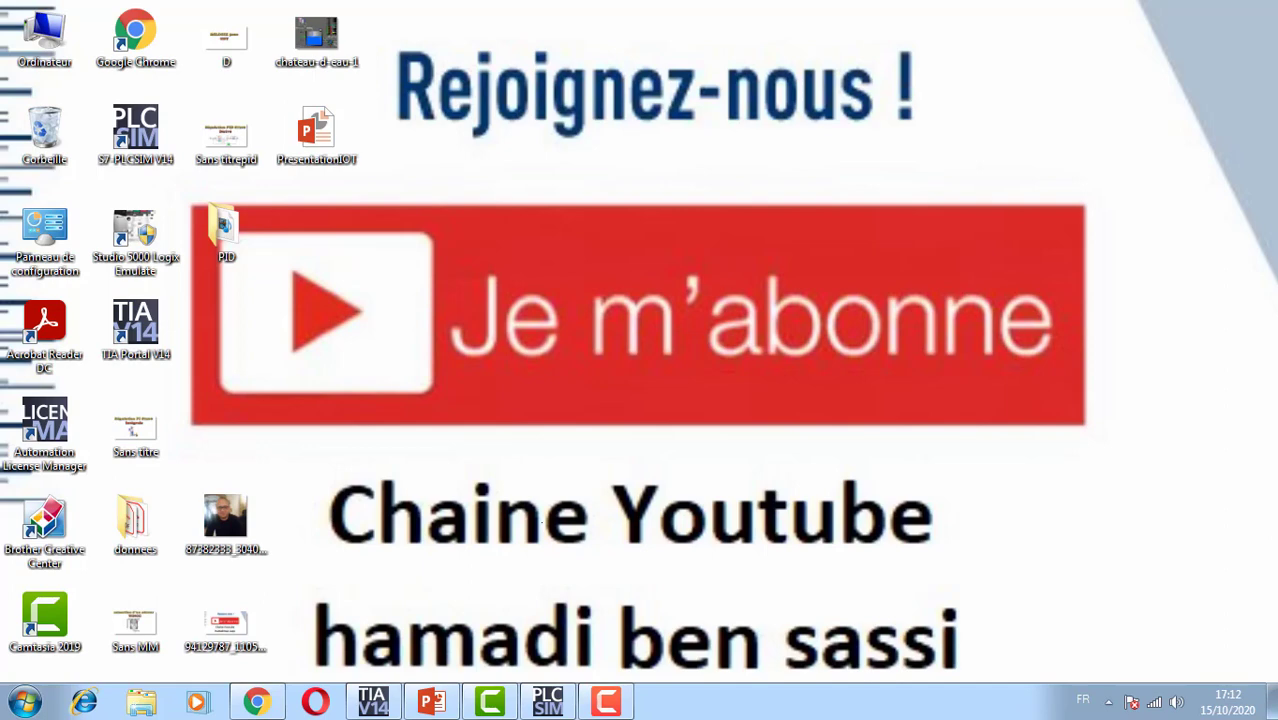
Check the PC monitor's screen resolution in the Windows display settings
right_click(542, 322)
key("Up")
key("Up")
key("Up")
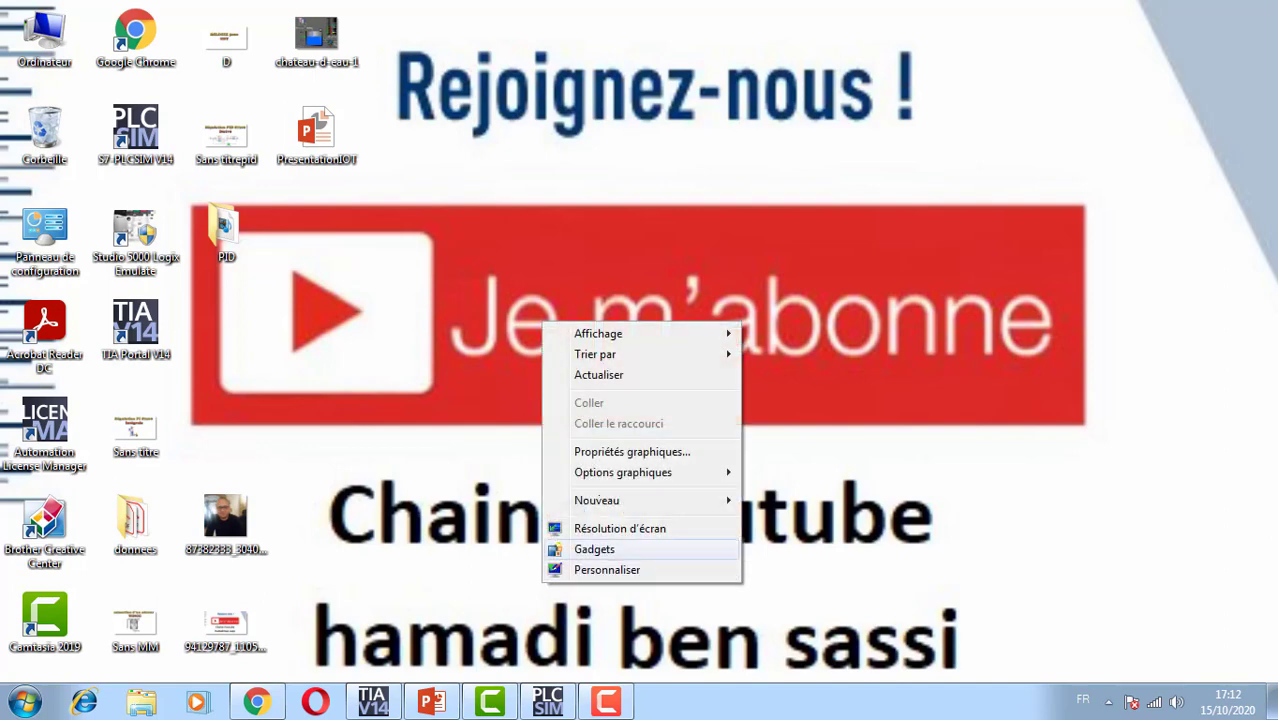
key("Return")
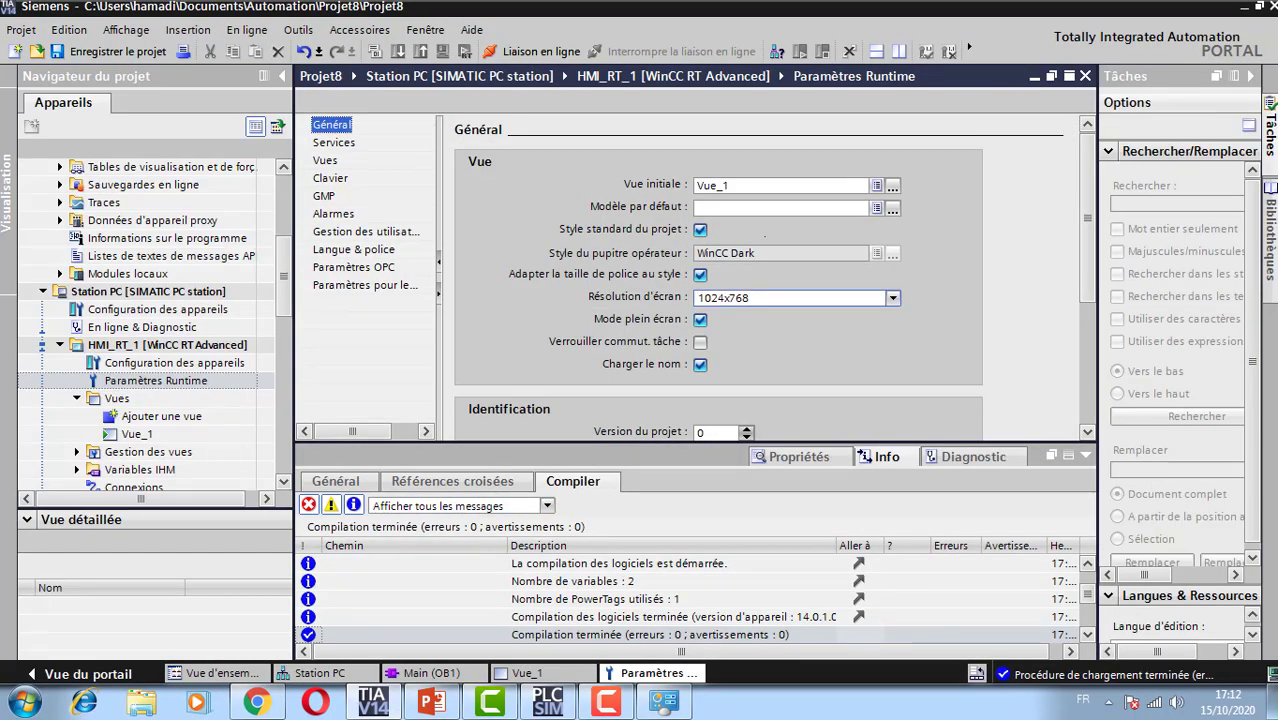
Set the HMI screen resolution to 1366x768 in the general Runtime settings
left_click(863, 298)
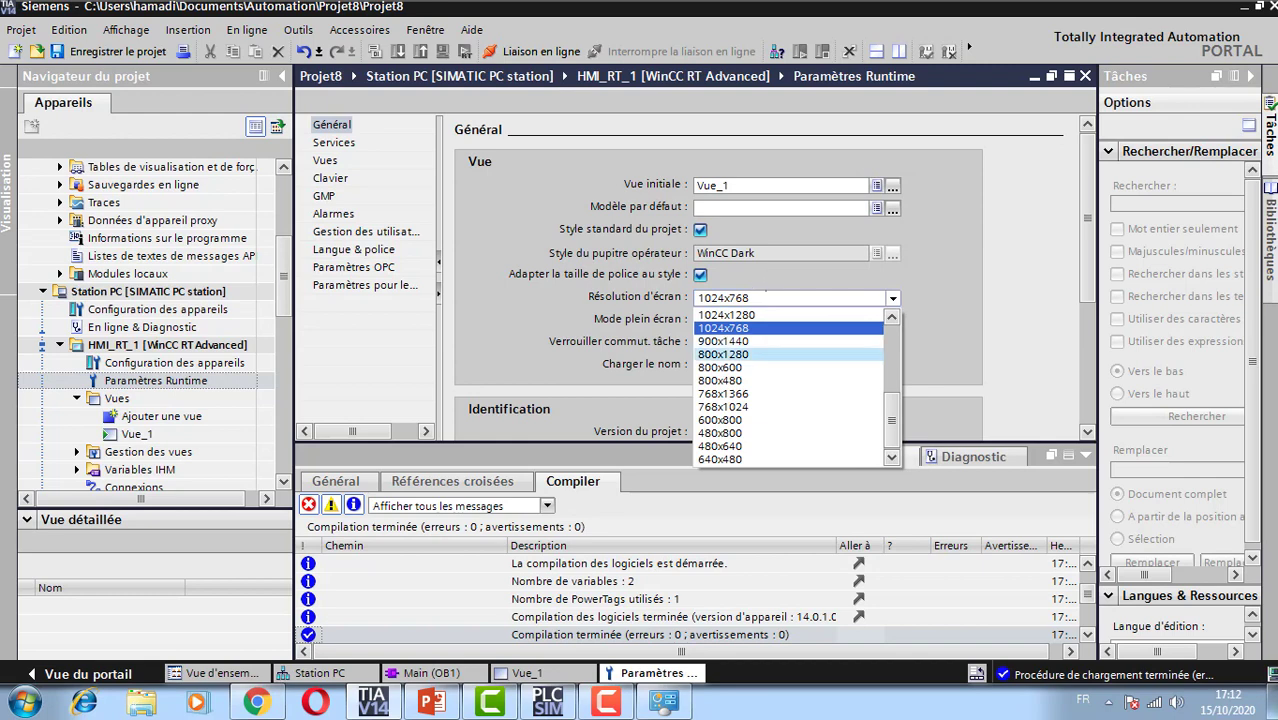
scroll(790, 385, "up", 4)
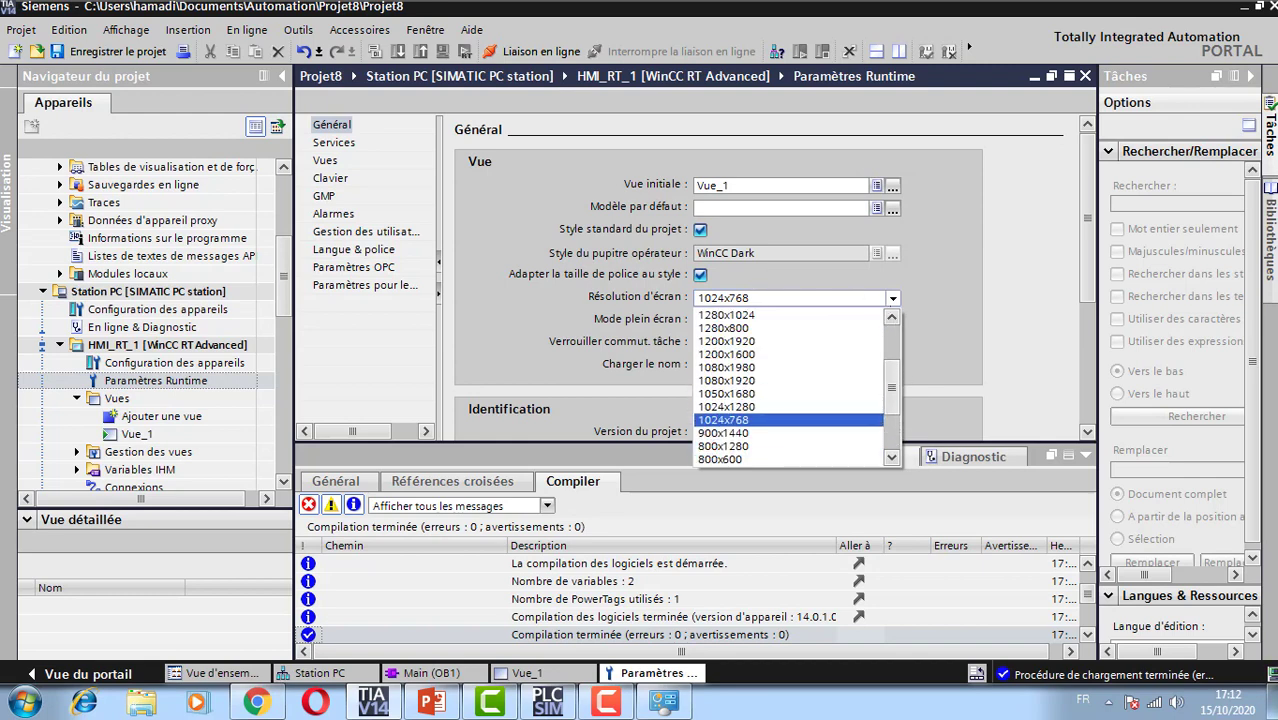
left_click(740, 341)
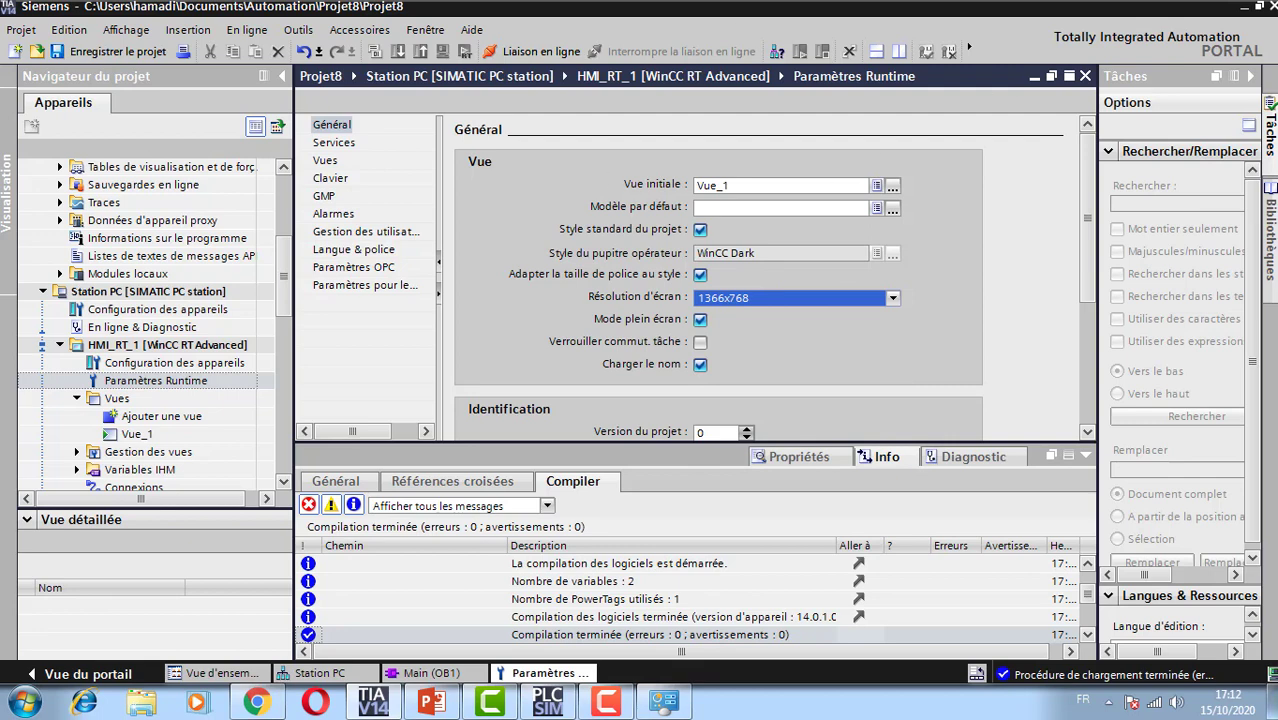
Start the runtime for Station PC to test the full-screen view, and exit it
left_click(265, 291)
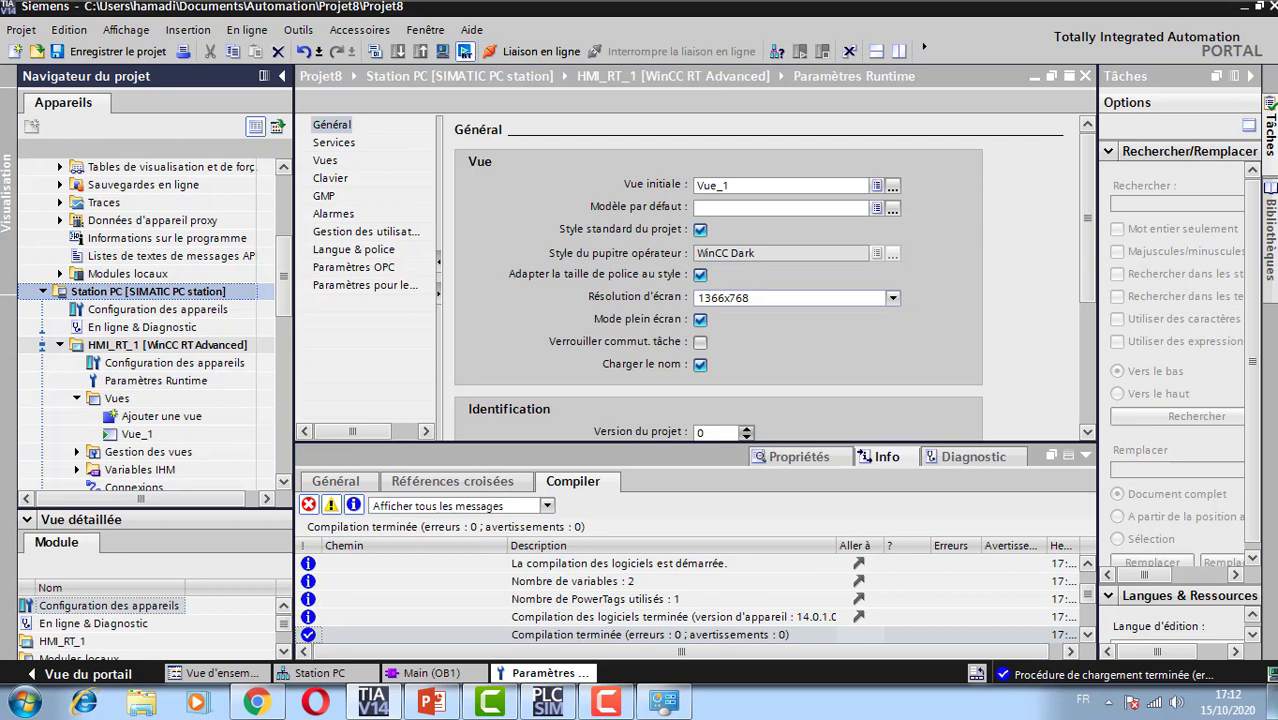
left_click(465, 51)
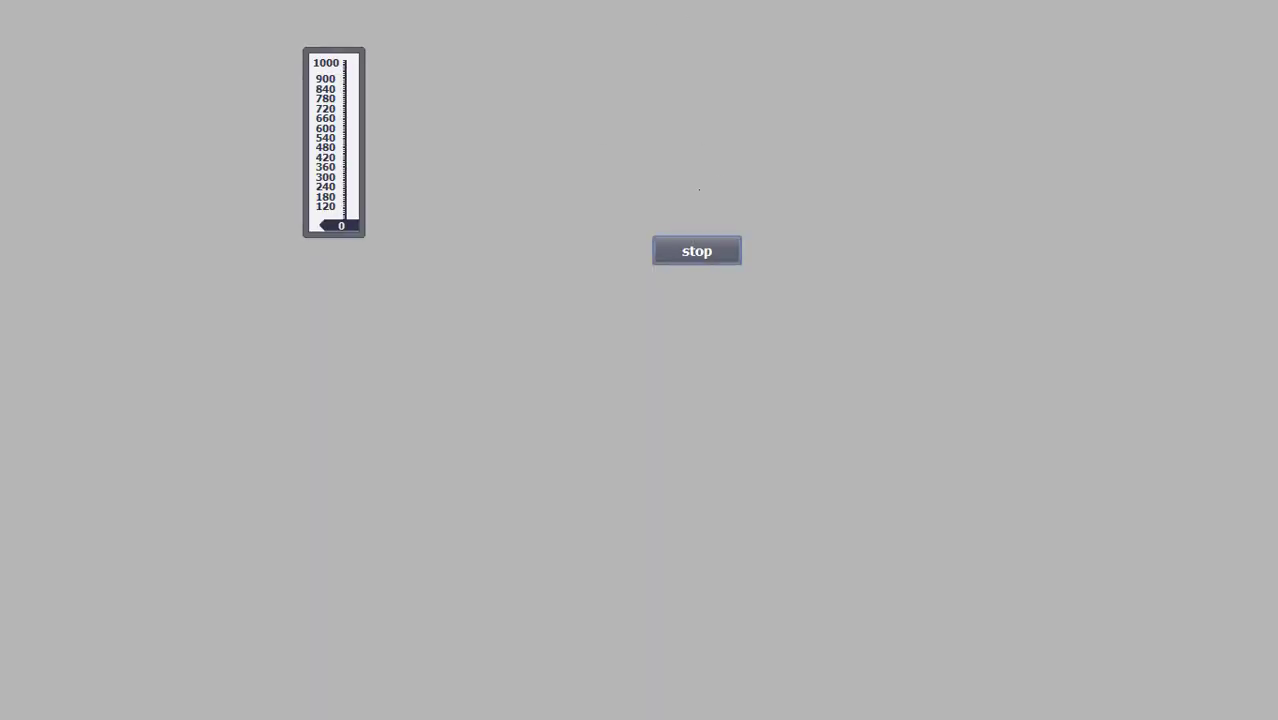
left_click(697, 251)
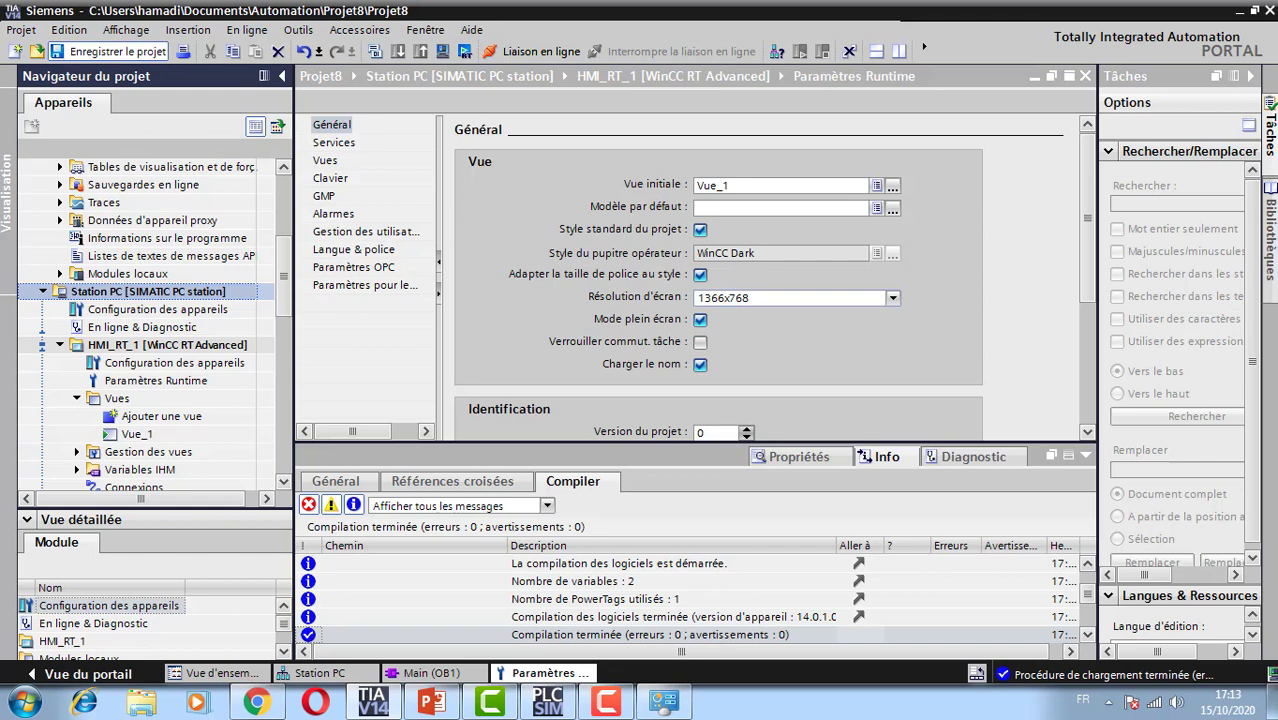
Save the project and save a copy of it on the desktop under the name runtime
left_click(105, 51)
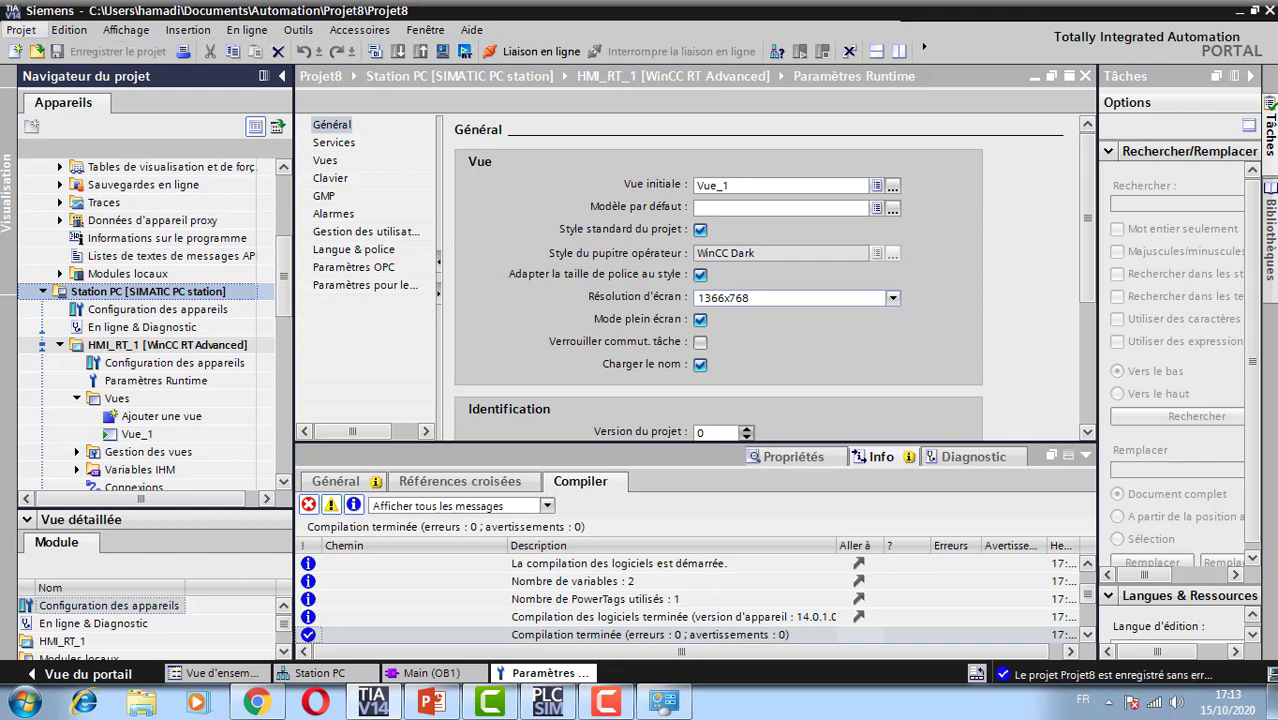
left_click(21, 29)
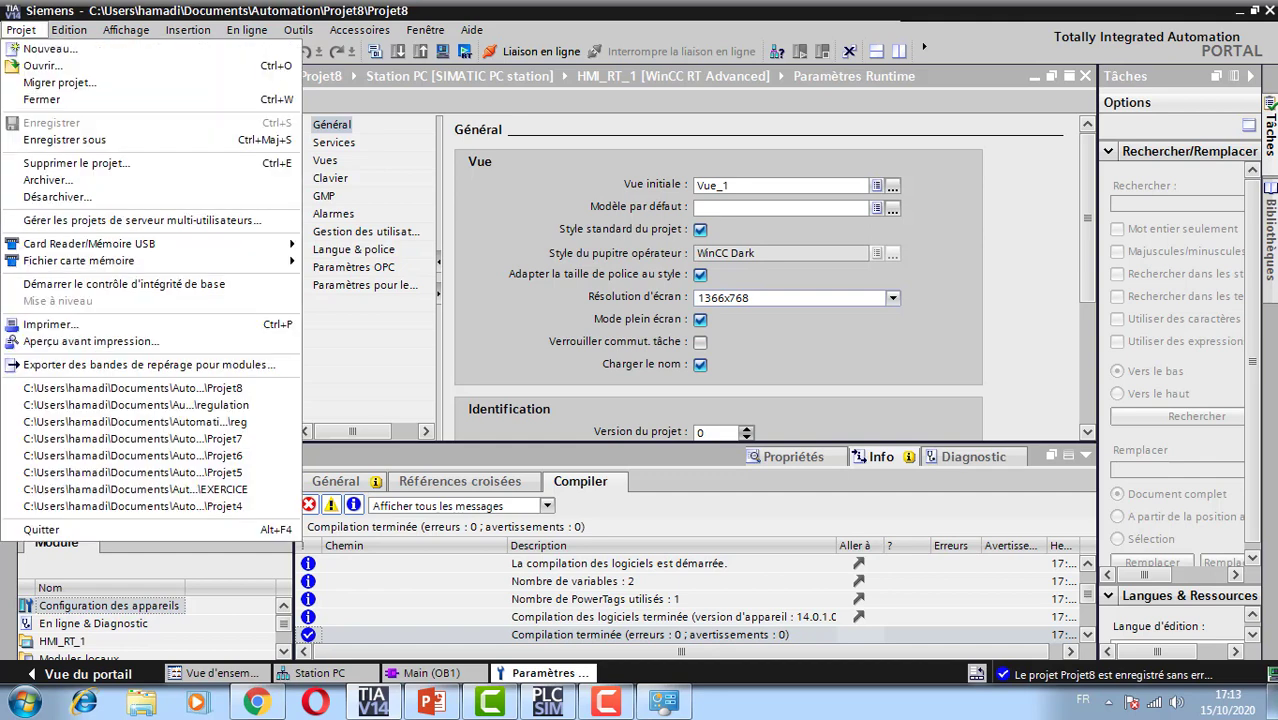
left_click(64, 139)
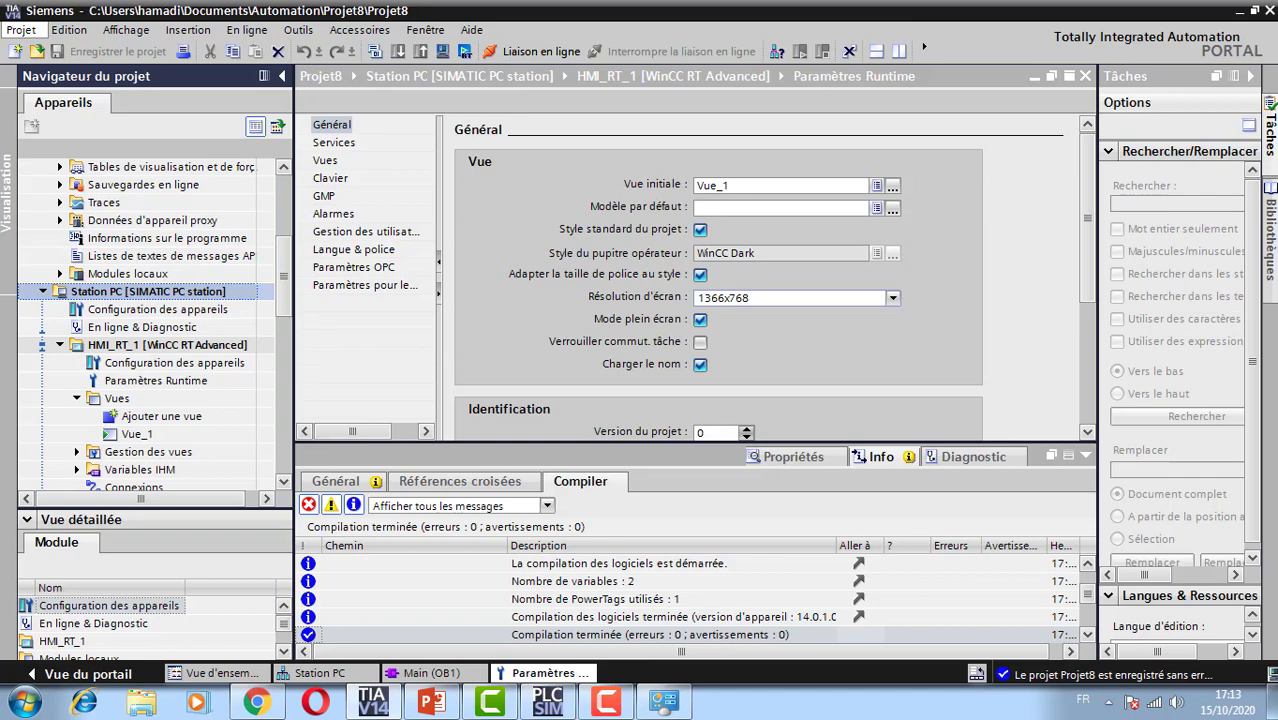
left_click(261, 258)
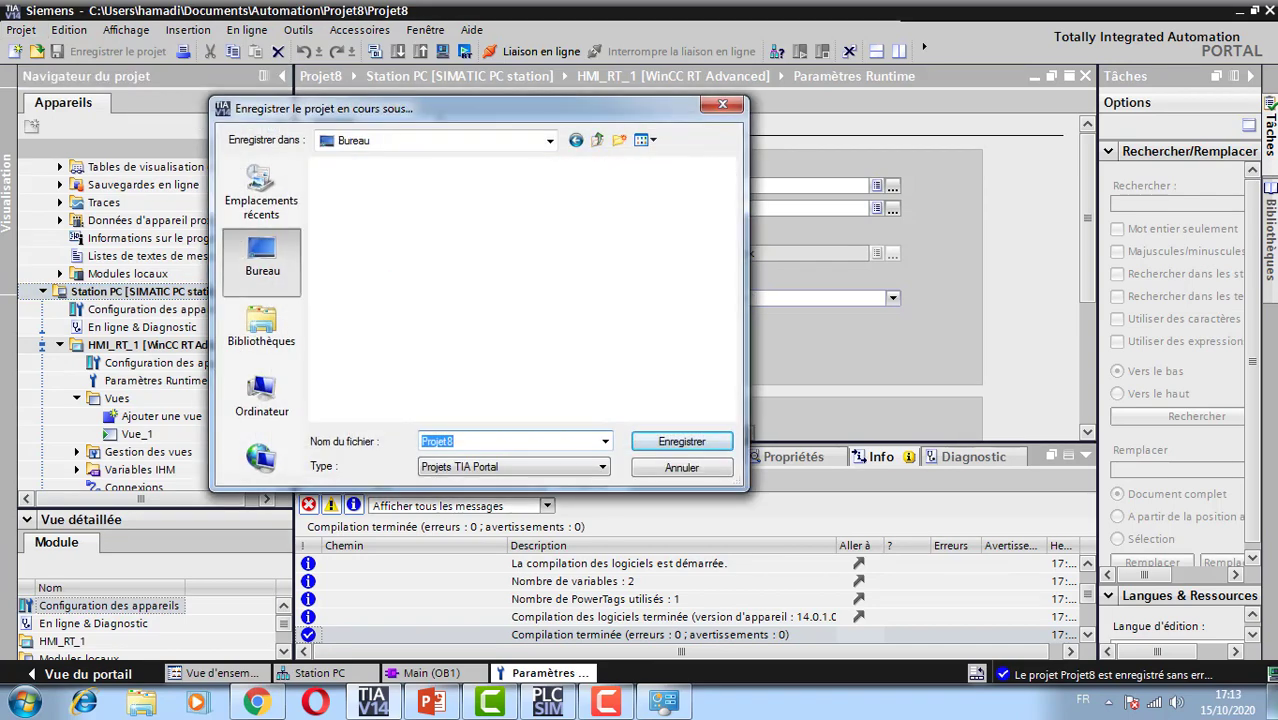
type("runtime")
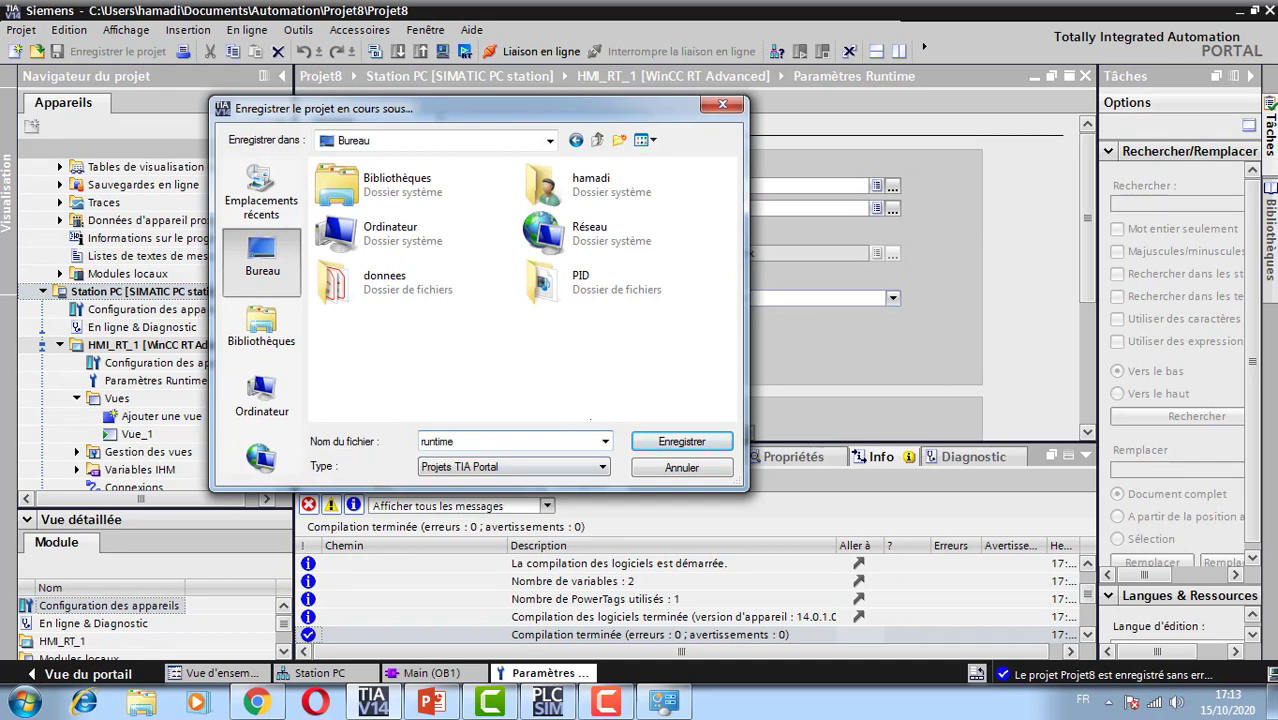
key("Return")
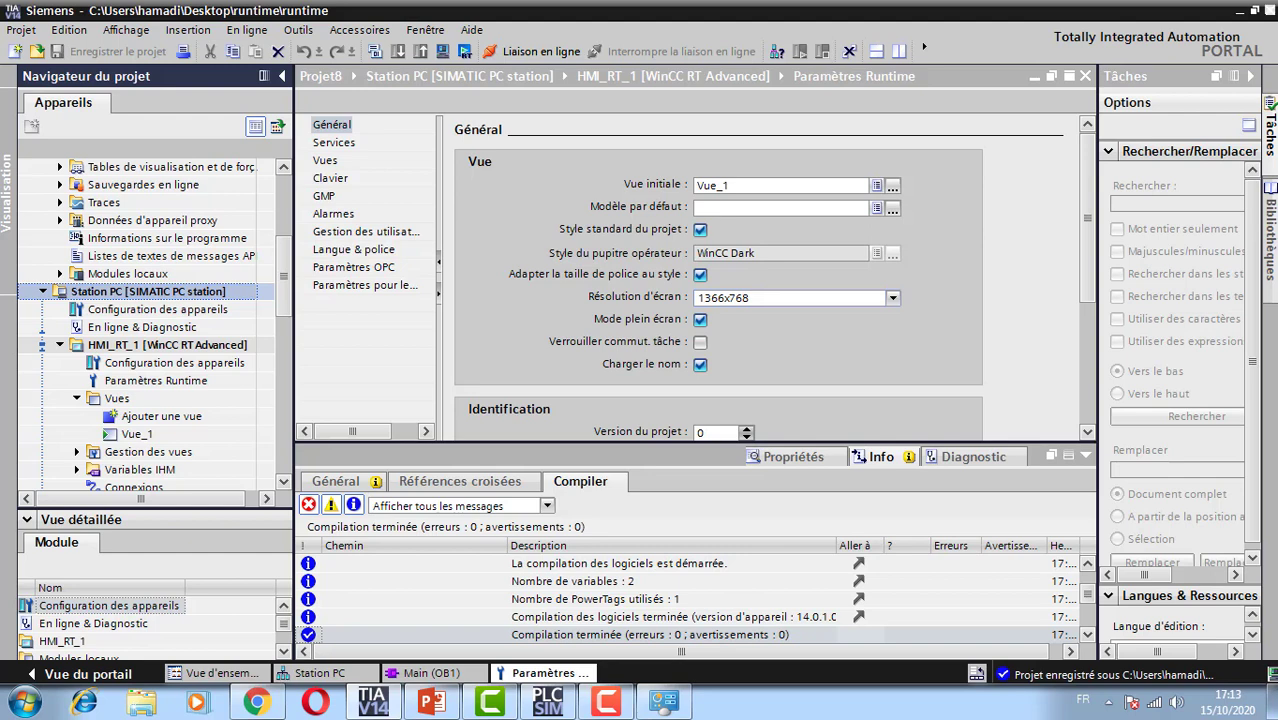
Close TIA Portal and open the saved runtime project folder on the Windows desktop
left_click(1266, 10)
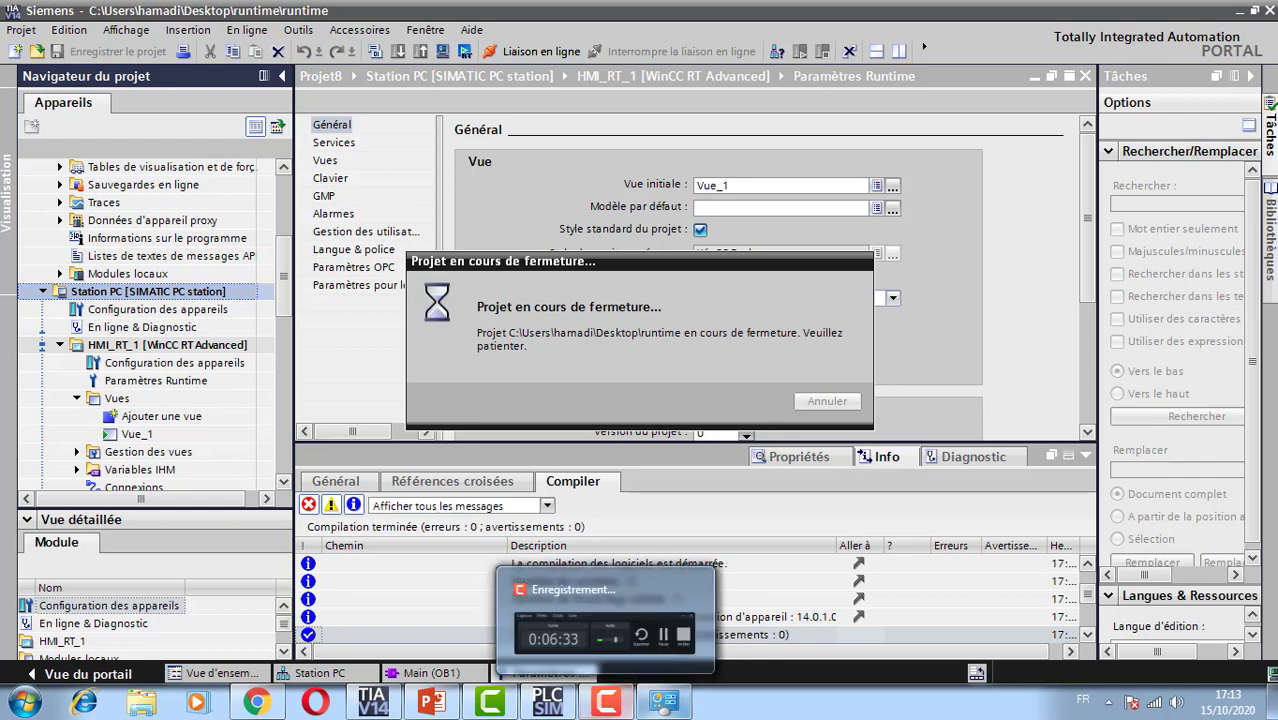
mouse_move(663, 700)
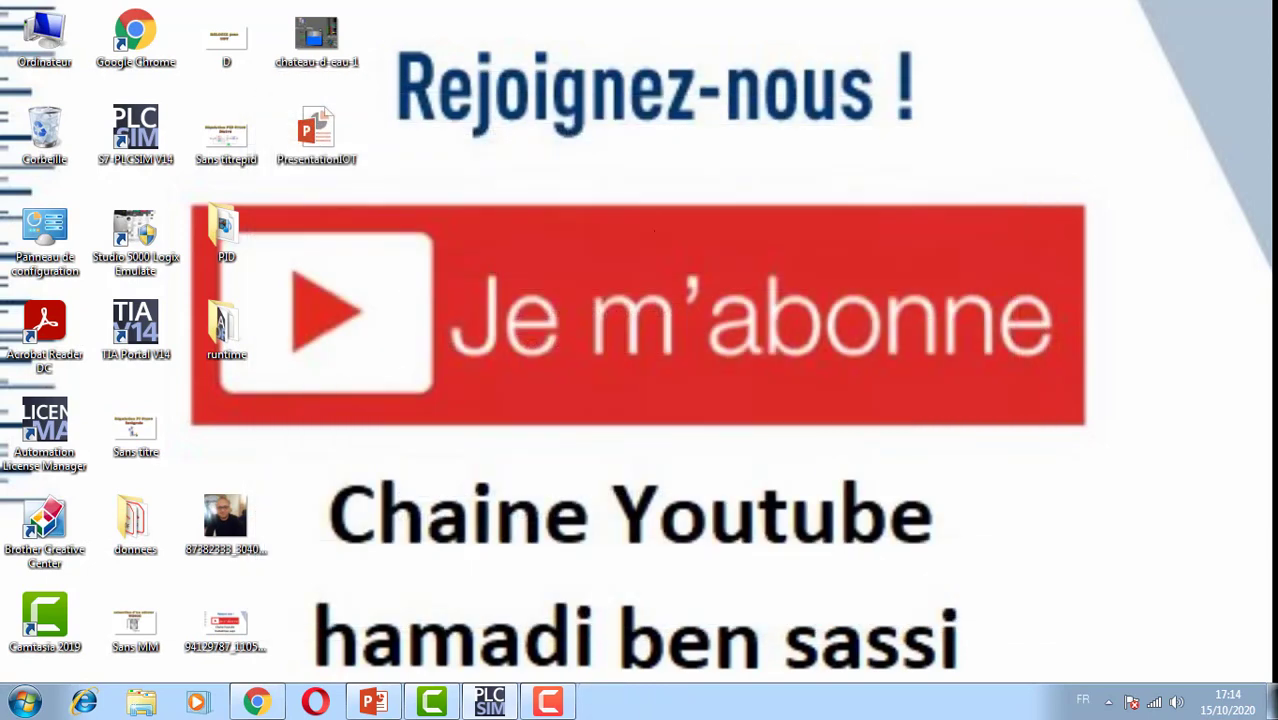
left_click_drag(226, 328, 408, 135)
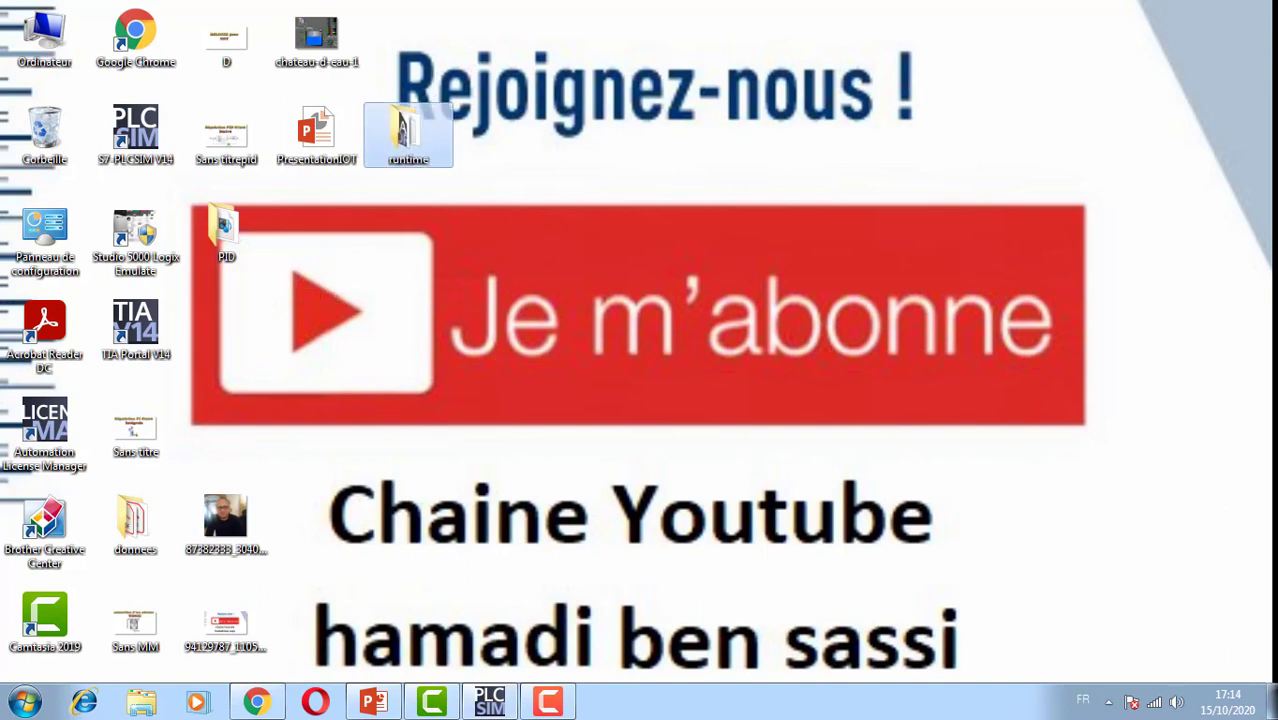
double_click(408, 135)
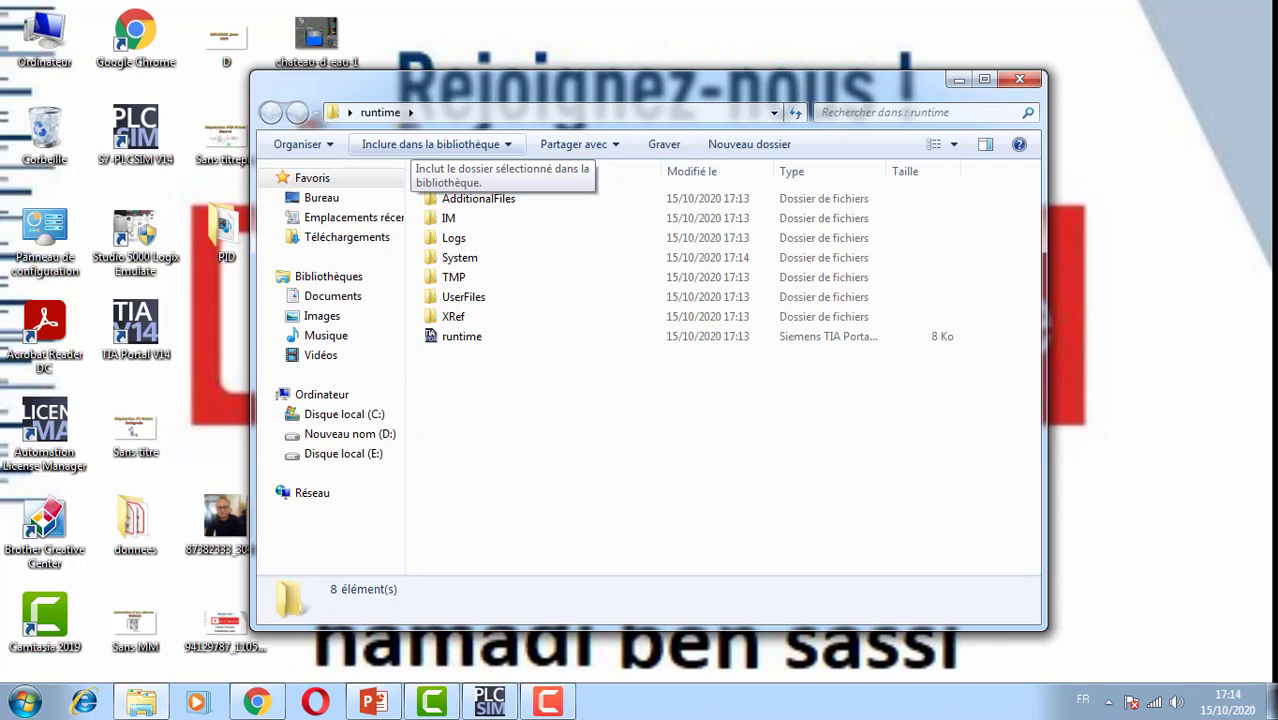
left_click_drag(600, 80, 740, 66)
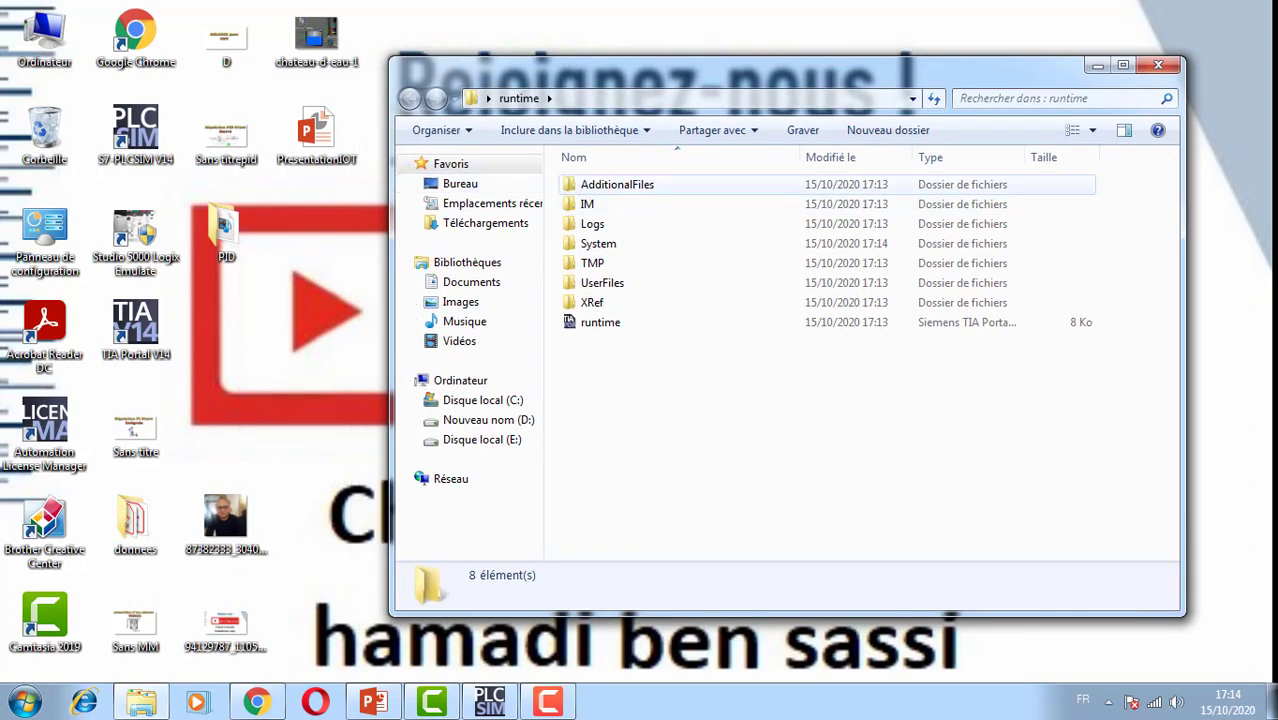
Launch the pdata file from the IM > HMI > C > 0 > Generates subfolder, and exit the runtime it starts
double_click(590, 204)
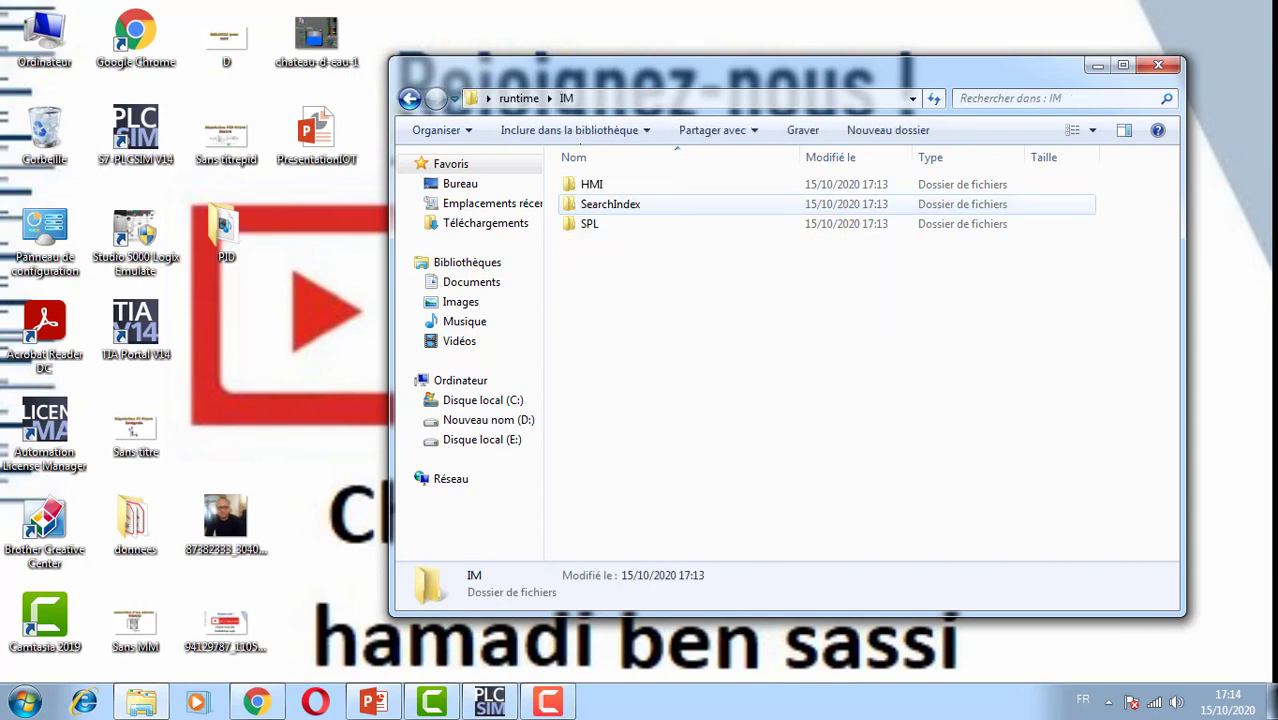
double_click(590, 184)
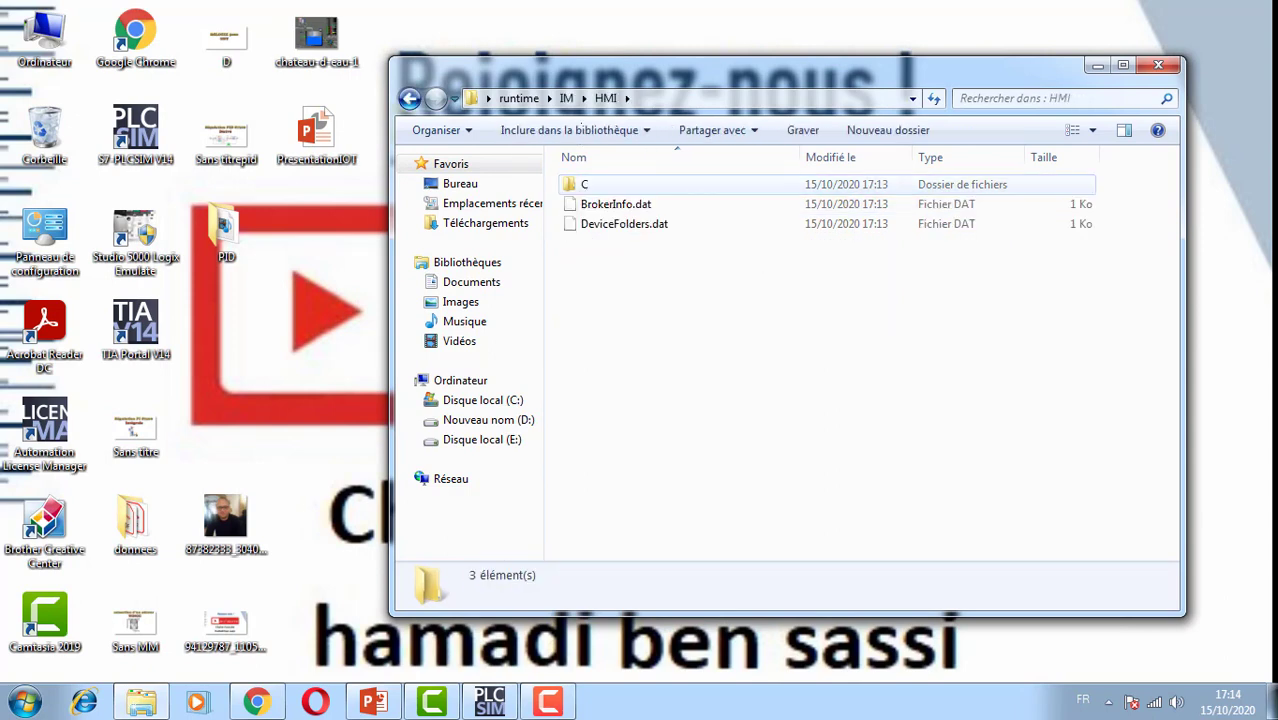
double_click(585, 184)
double_click(583, 184)
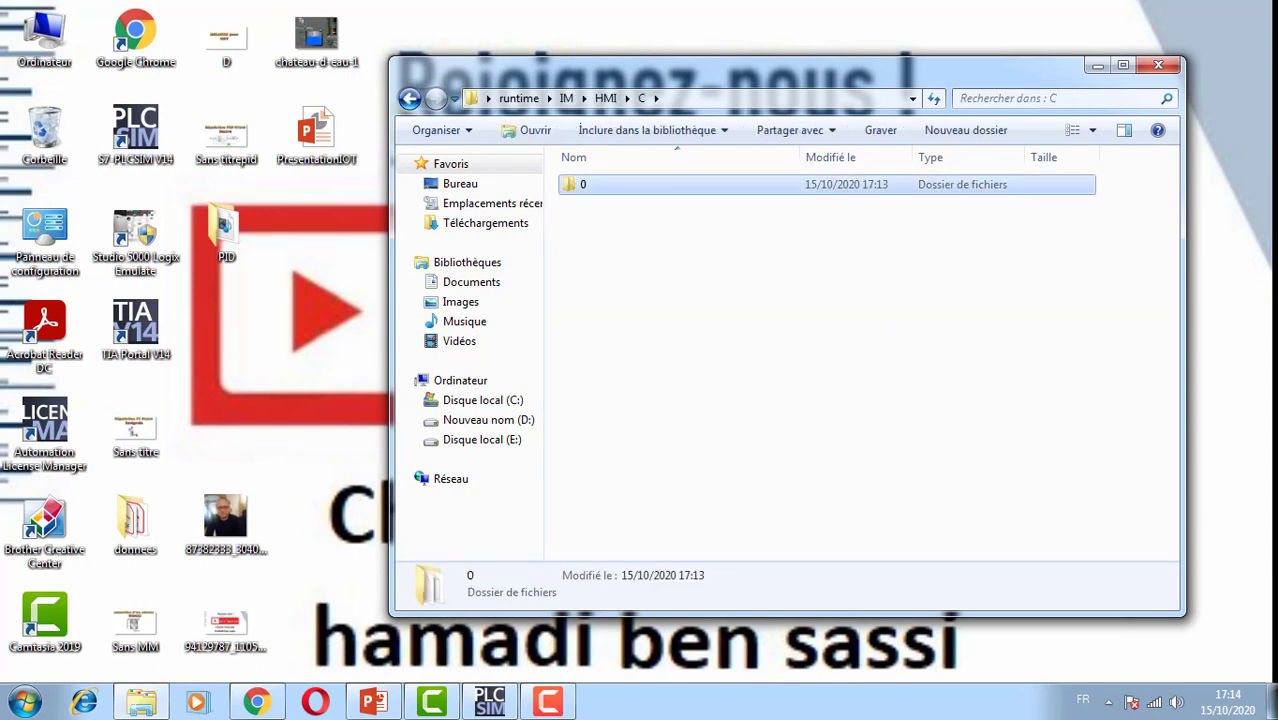
double_click(600, 184)
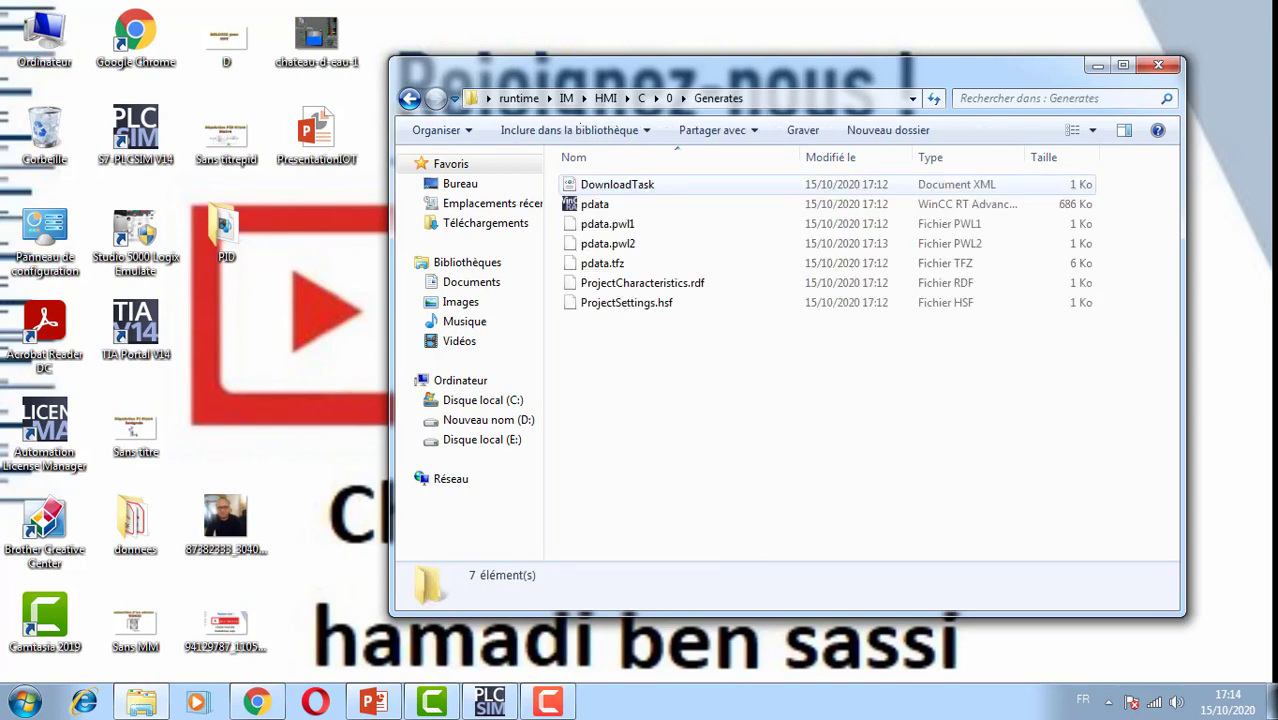
left_click(595, 204)
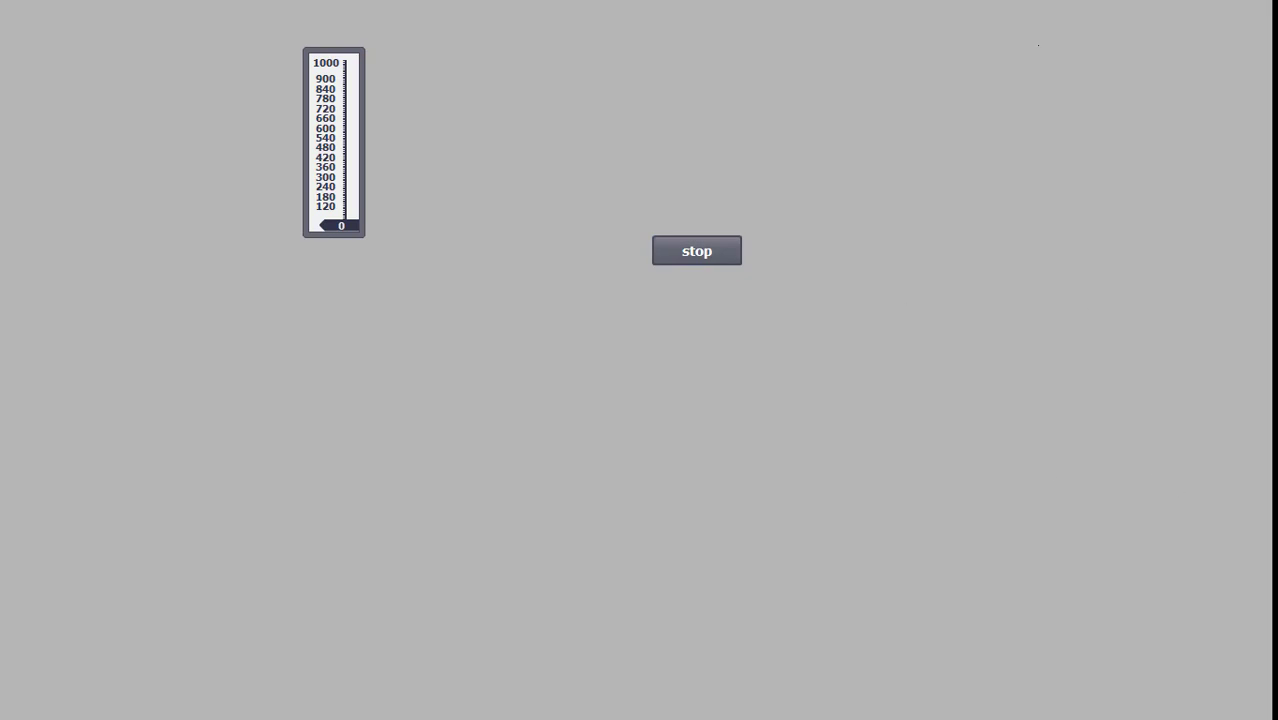
left_click(697, 251)
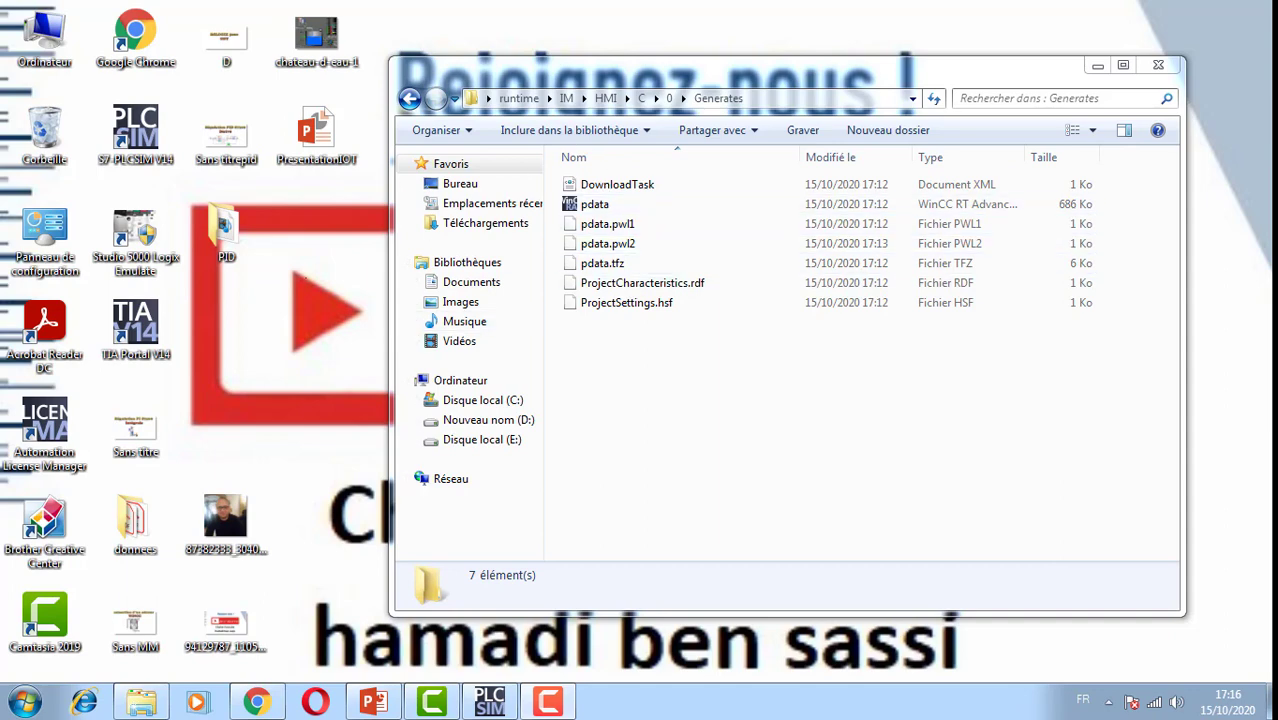
Create a shortcut to the pdata file and move it onto the desktop, closing the folder window
right_click(590, 204)
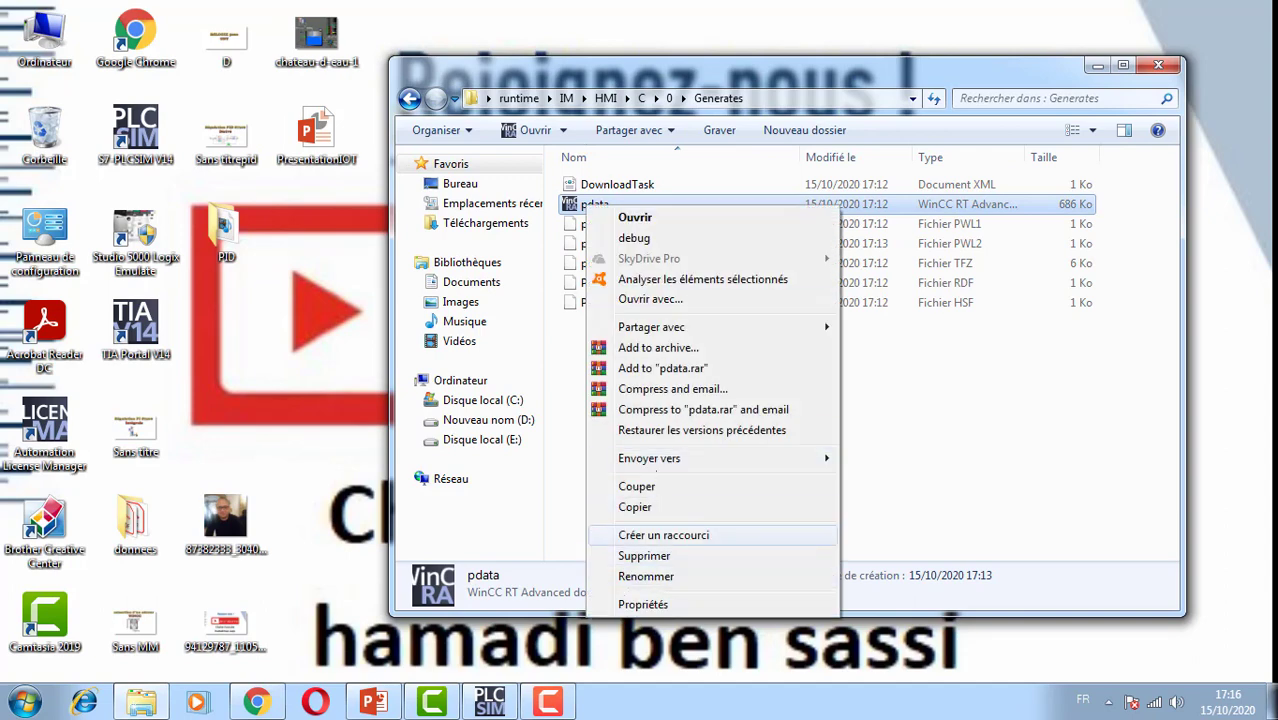
left_click(663, 535)
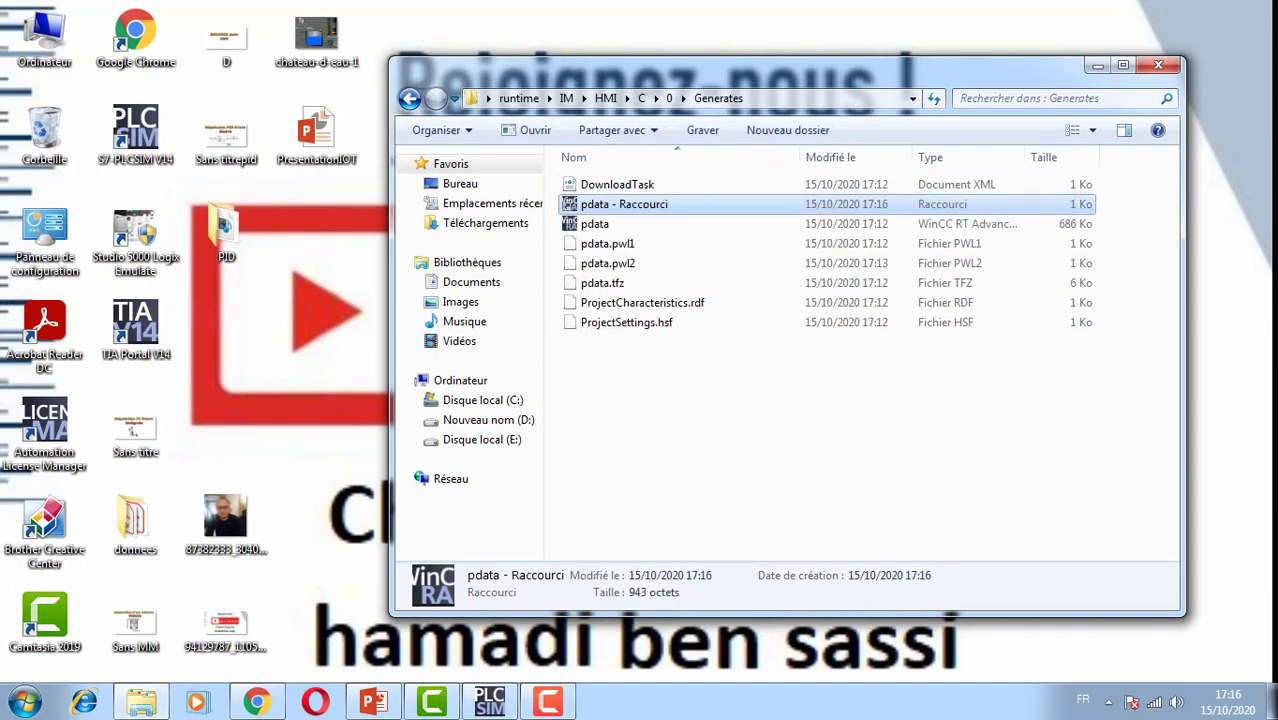
left_click_drag(624, 204, 240, 325)
left_click(1158, 65)
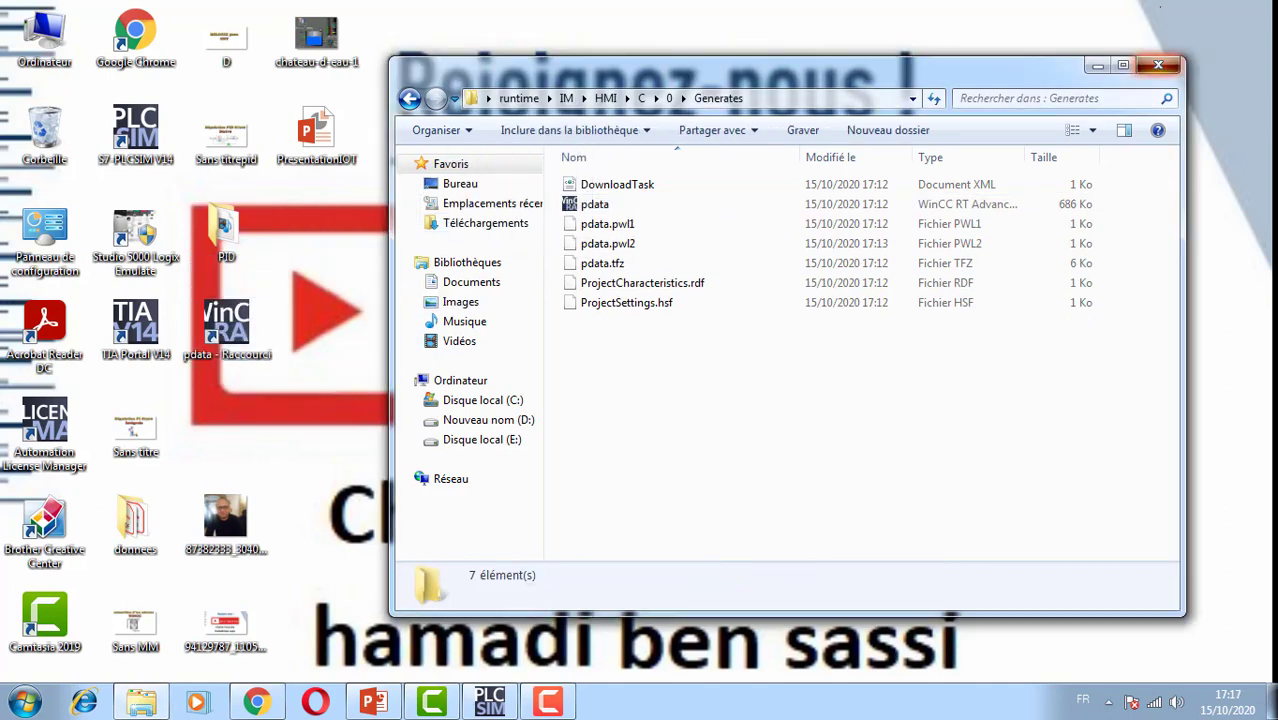